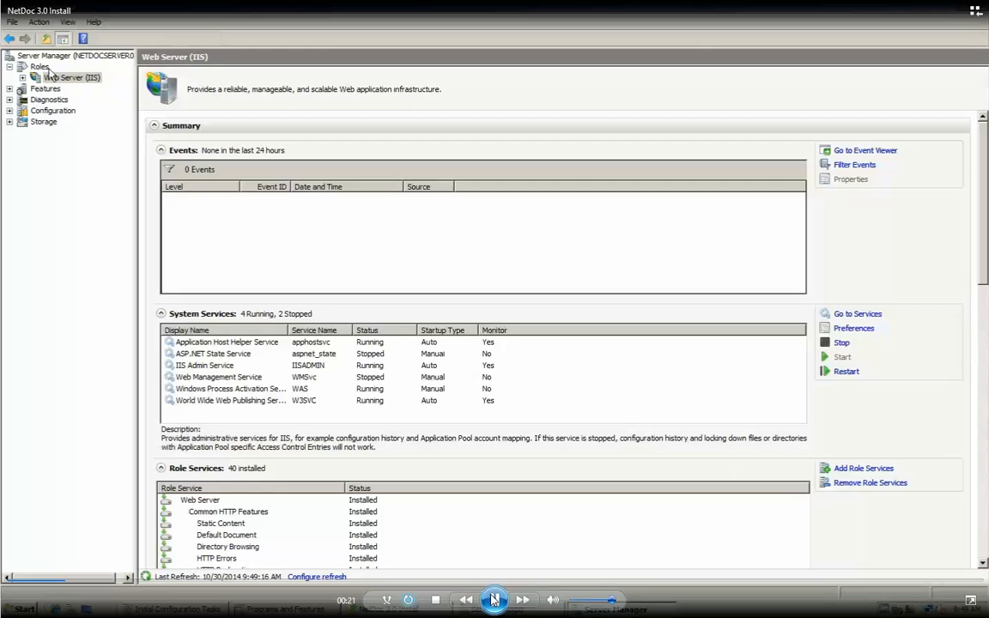
In Server Manager's Roles summary, review the IIS Management Tools role services and their descriptions.
click(39, 66)
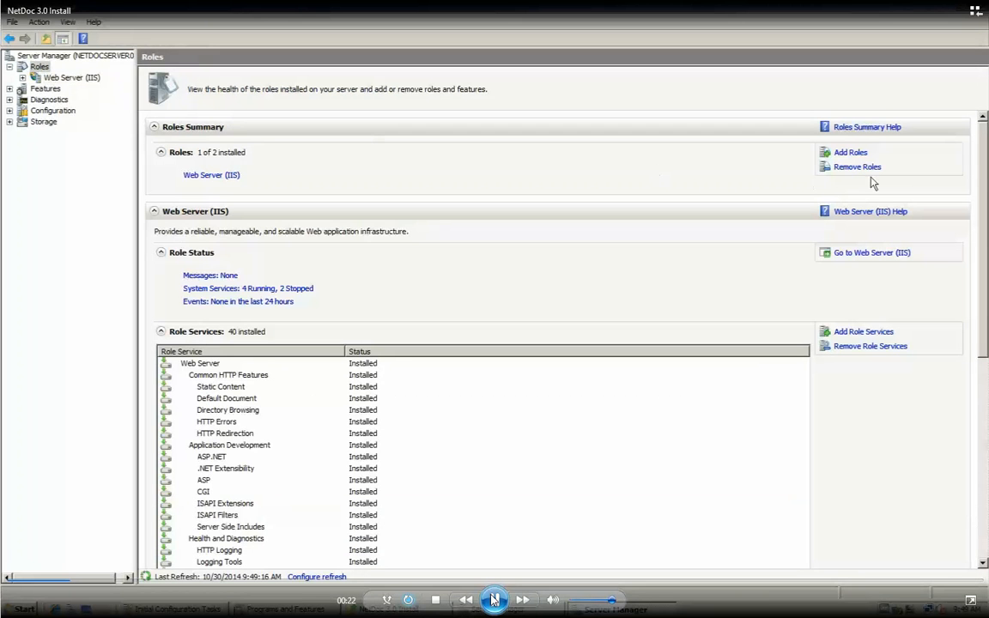
drag(985, 167, 986, 370)
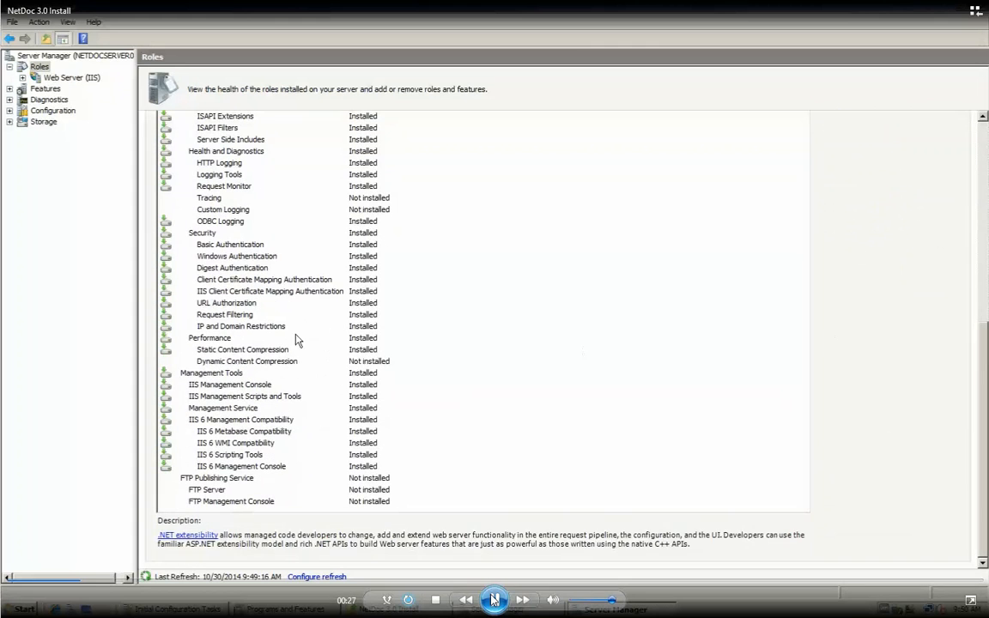
click(216, 373)
key(Down)
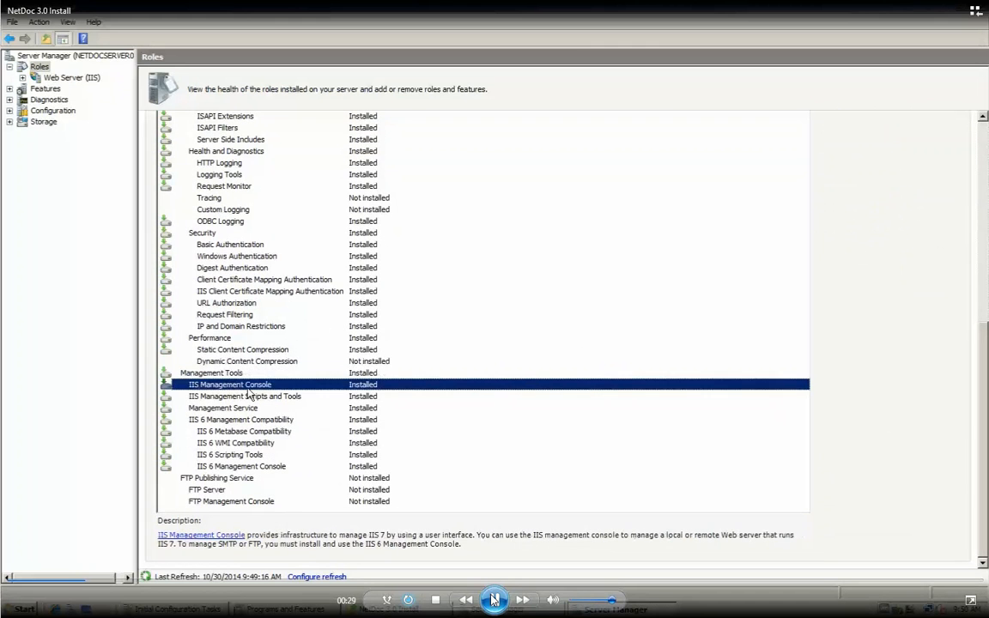
key(Down)
key(Down)
key(Down)
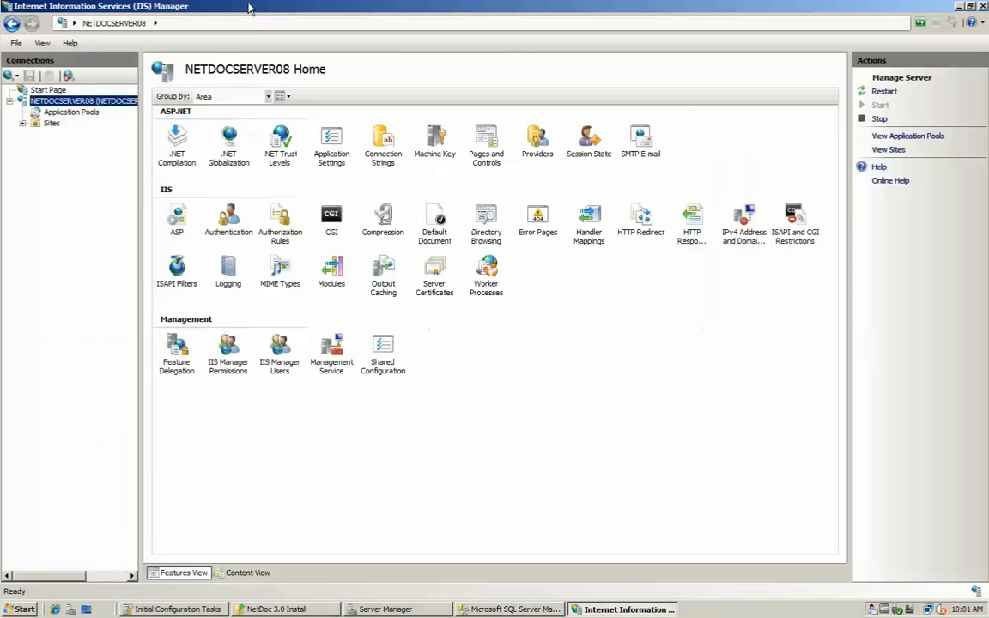
Check the Anonymous Authentication status of the NetDoc application under Default Web Site.
click(23, 124)
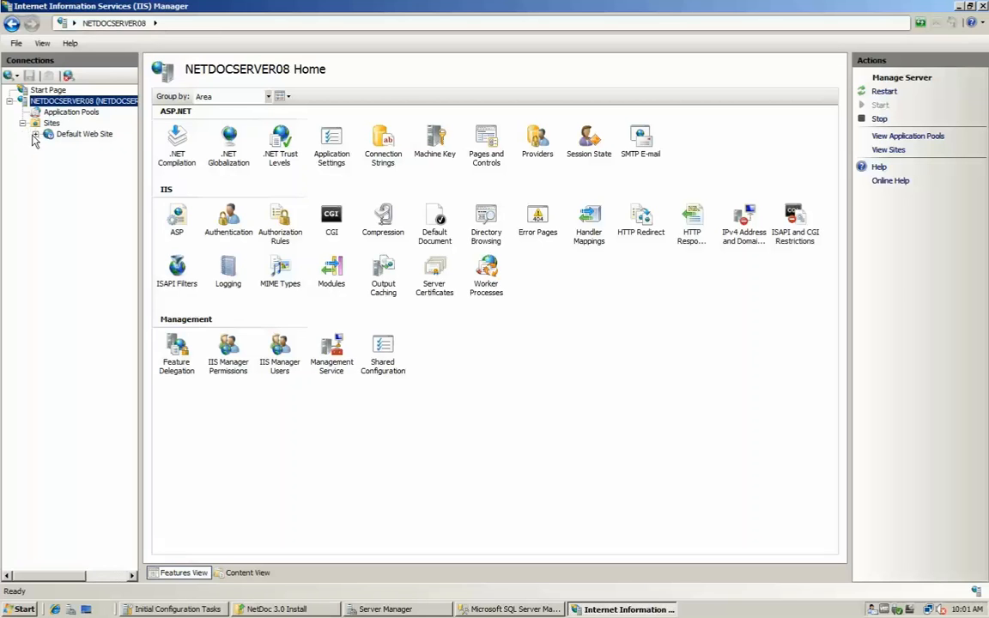
click(34, 134)
click(79, 157)
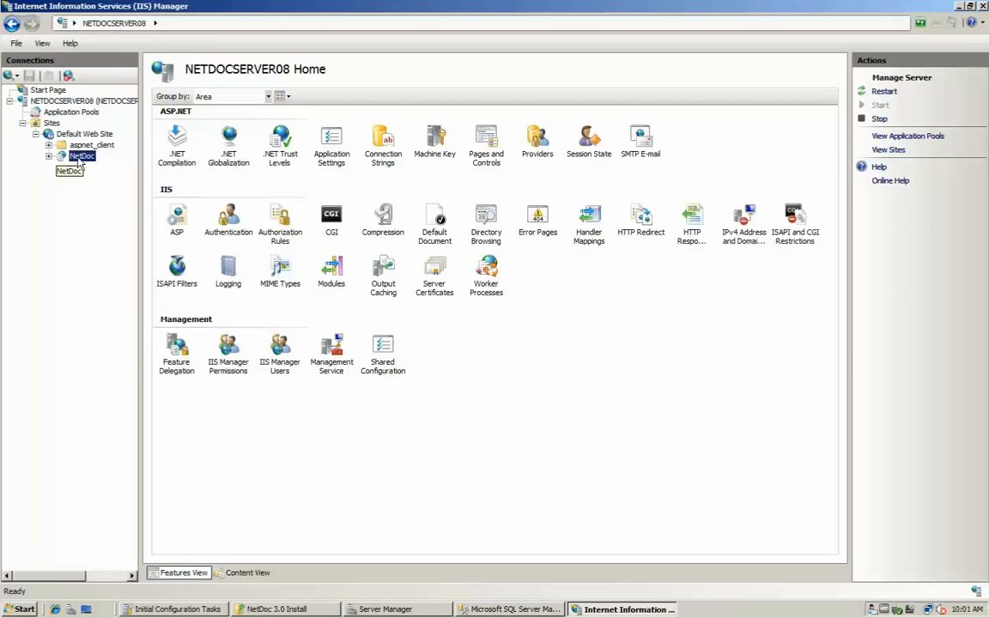
click(232, 219)
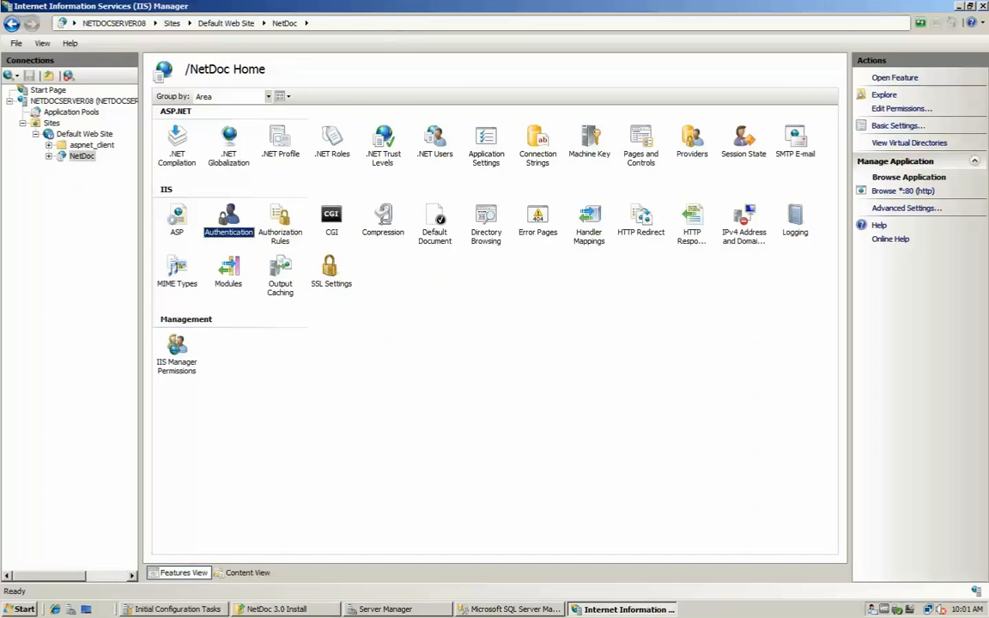
key(Return)
click(230, 124)
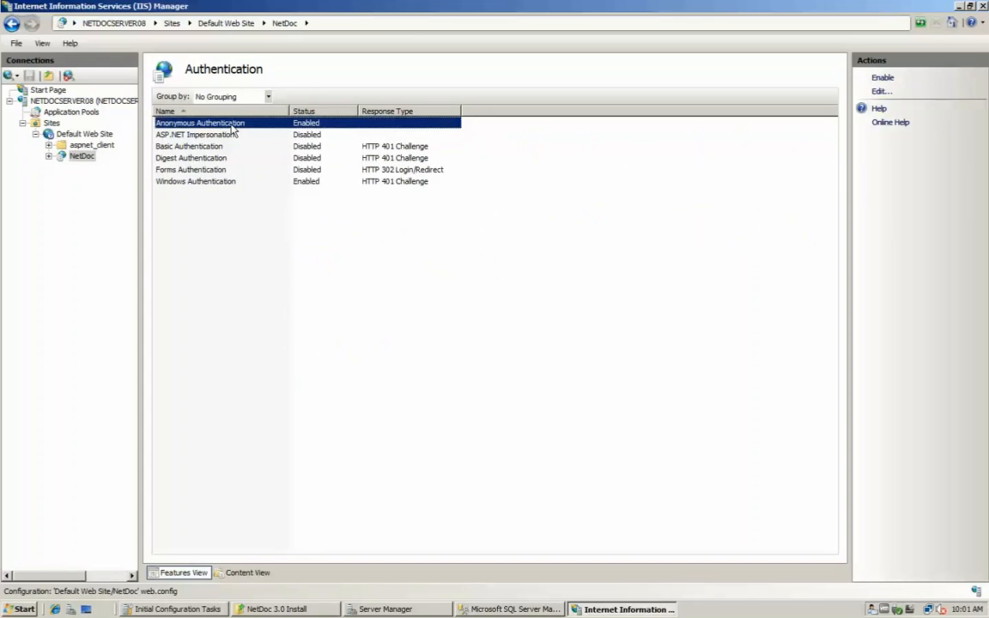
click(11, 23)
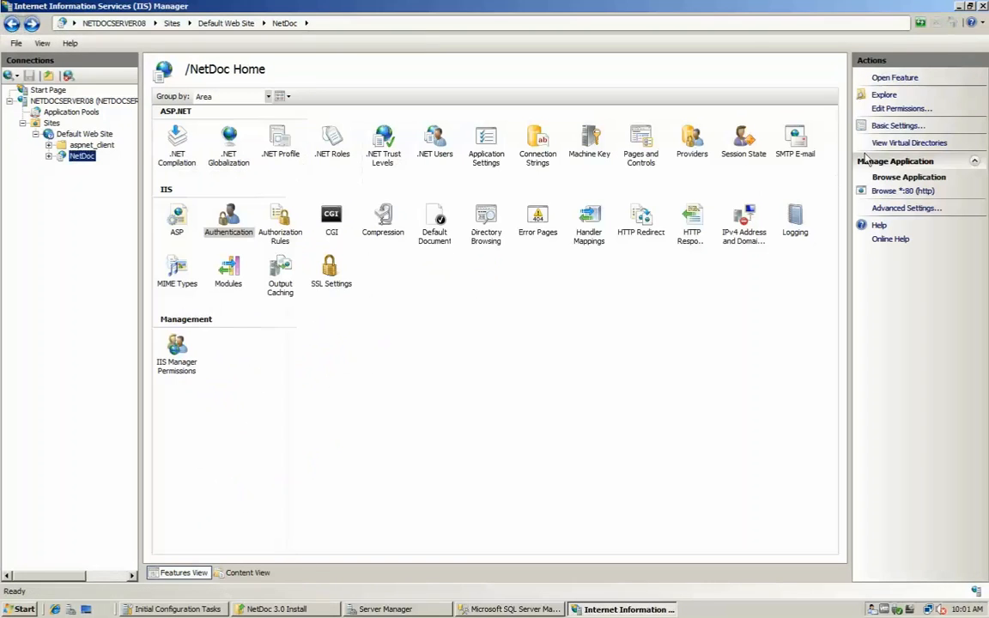
Switch NetDoc's application pool to NetDoc_Net2.0.50727_Classic in Basic Settings and apply.
click(900, 125)
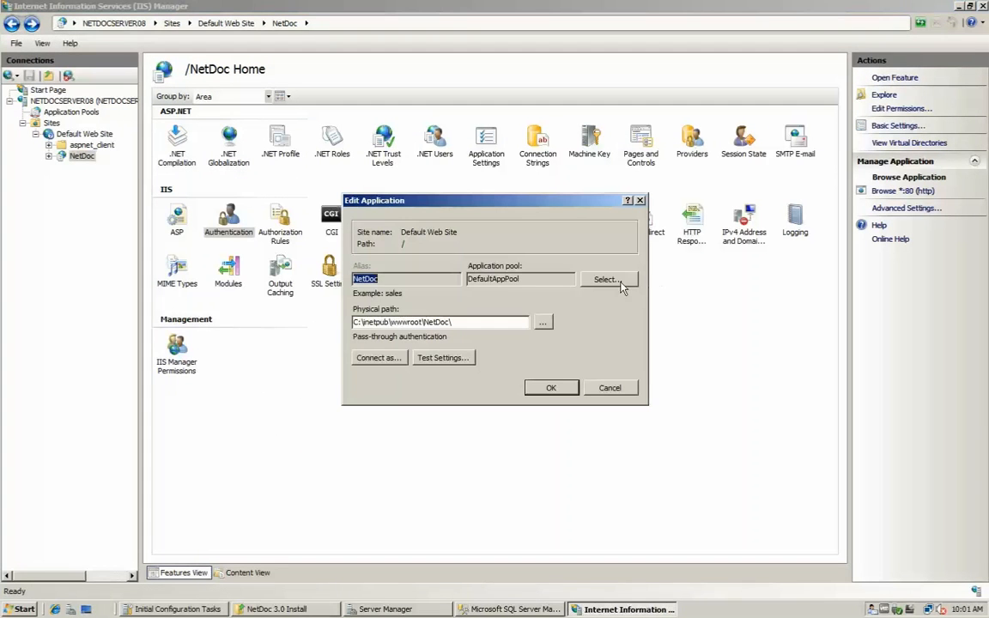
click(601, 279)
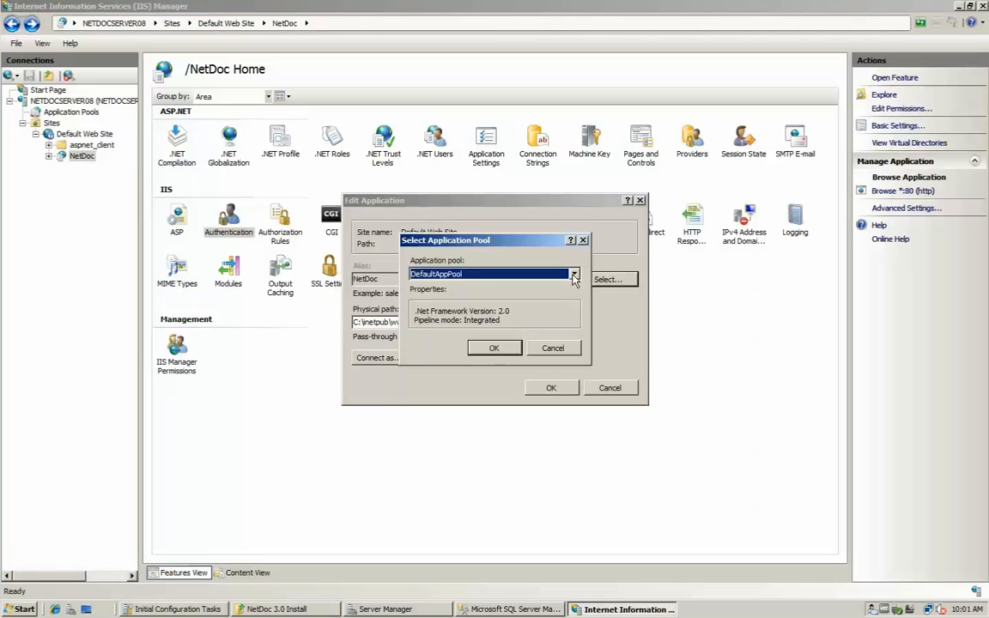
click(573, 275)
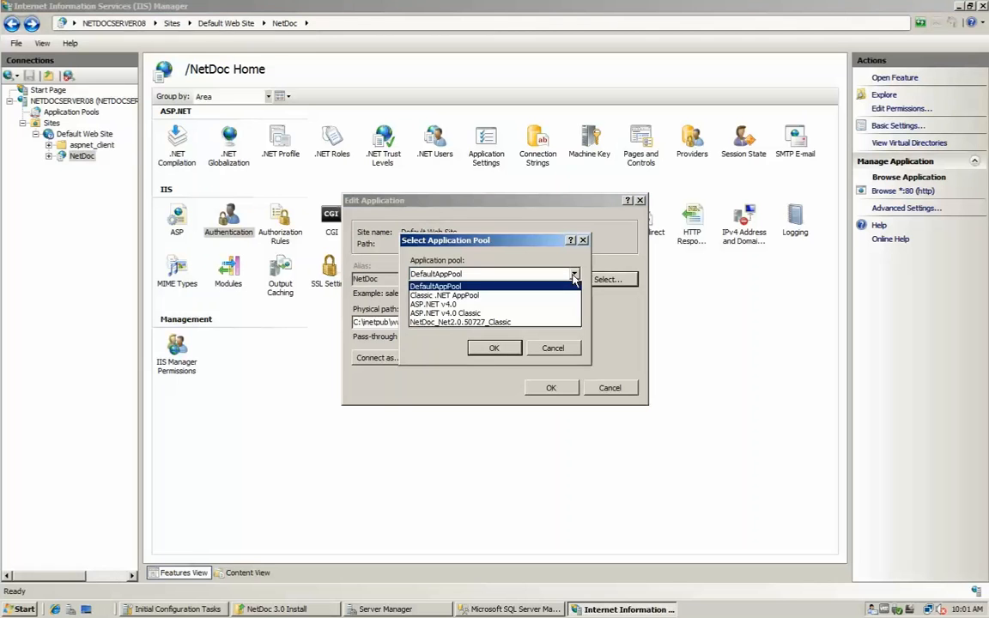
click(541, 323)
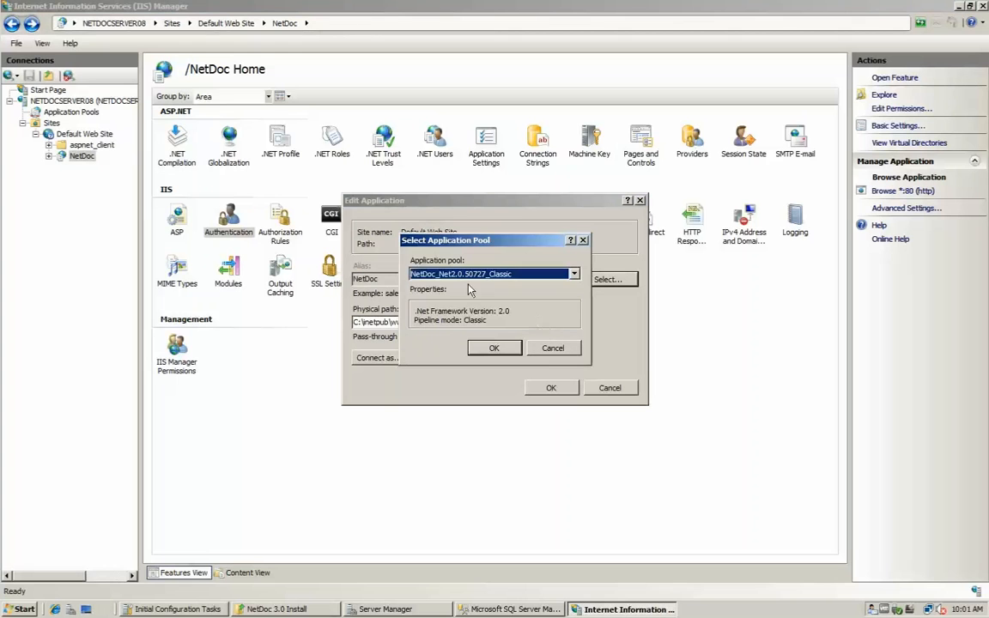
click(494, 348)
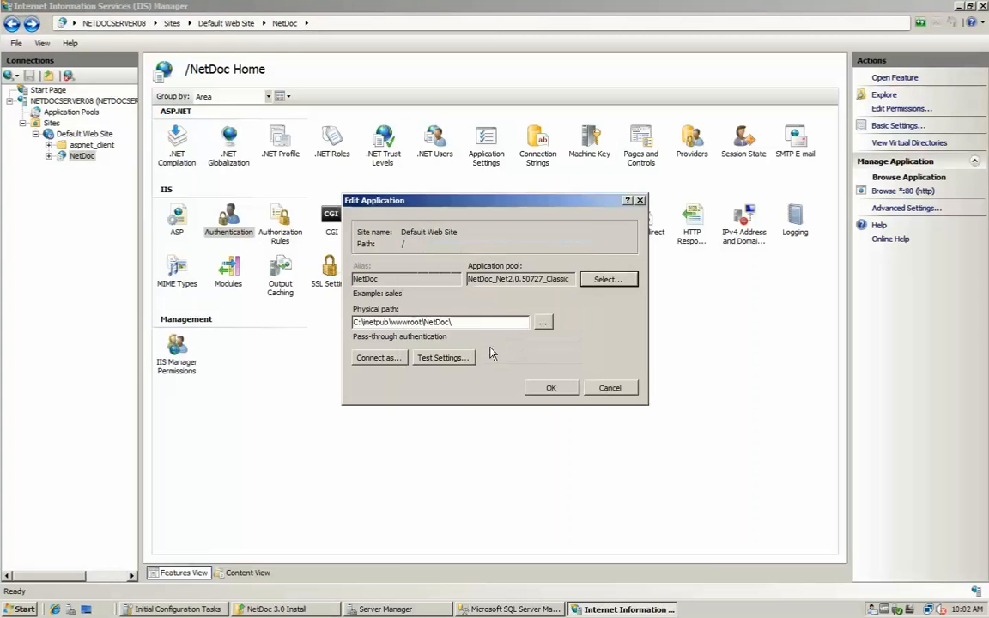
click(565, 394)
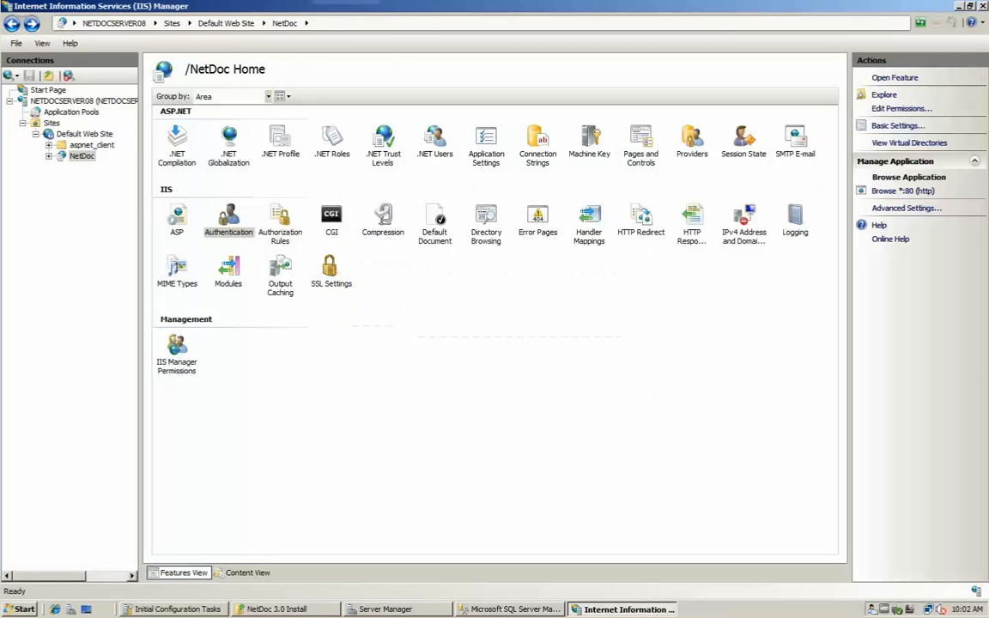
Browse the NetDoc application from IIS Manager to open its Data Source page in Internet Explorer.
right_click(81, 157)
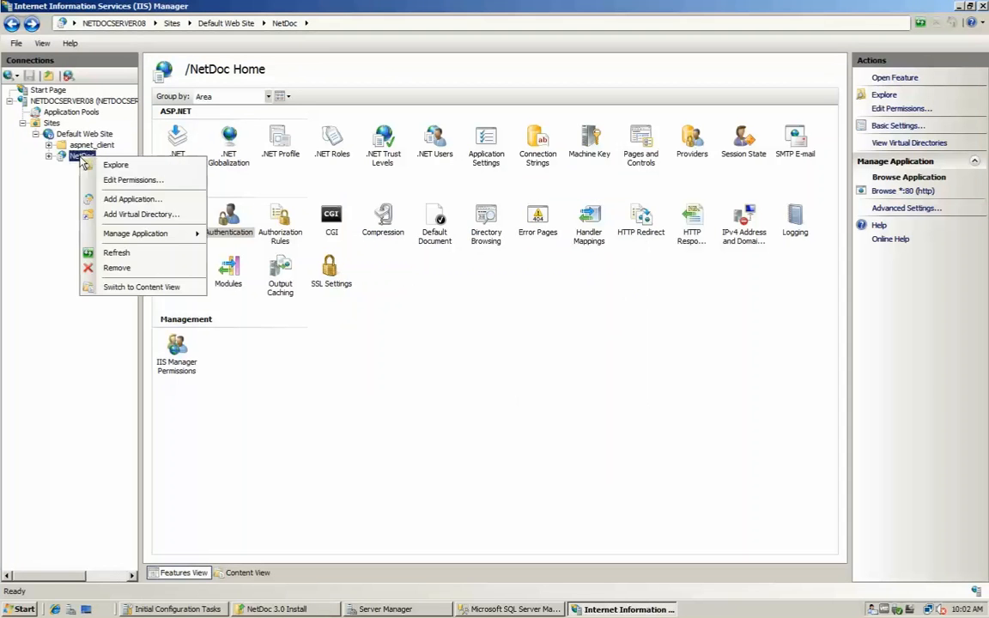
mouse_move(182, 239)
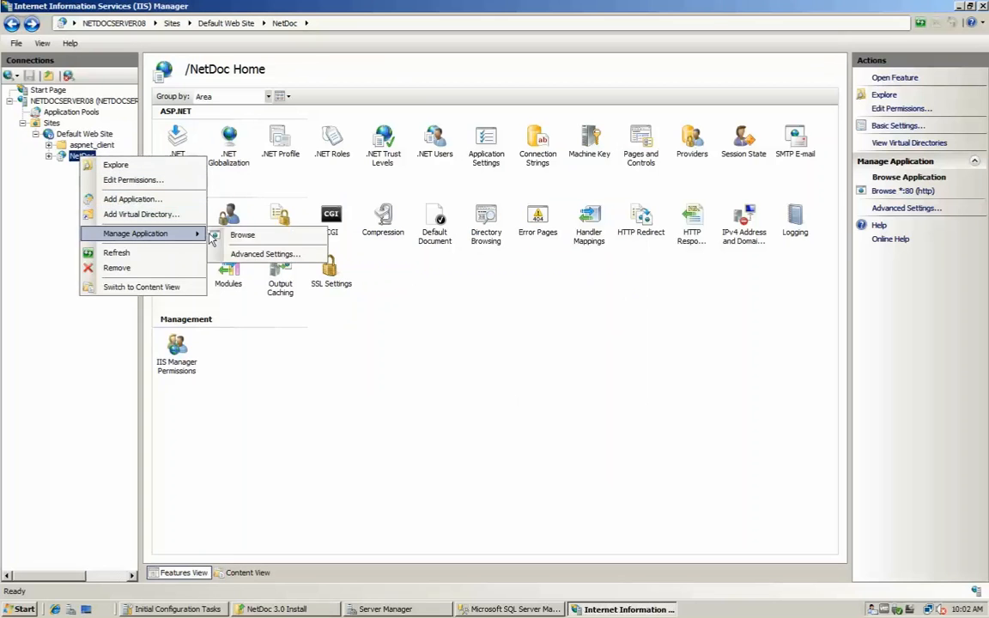
click(264, 254)
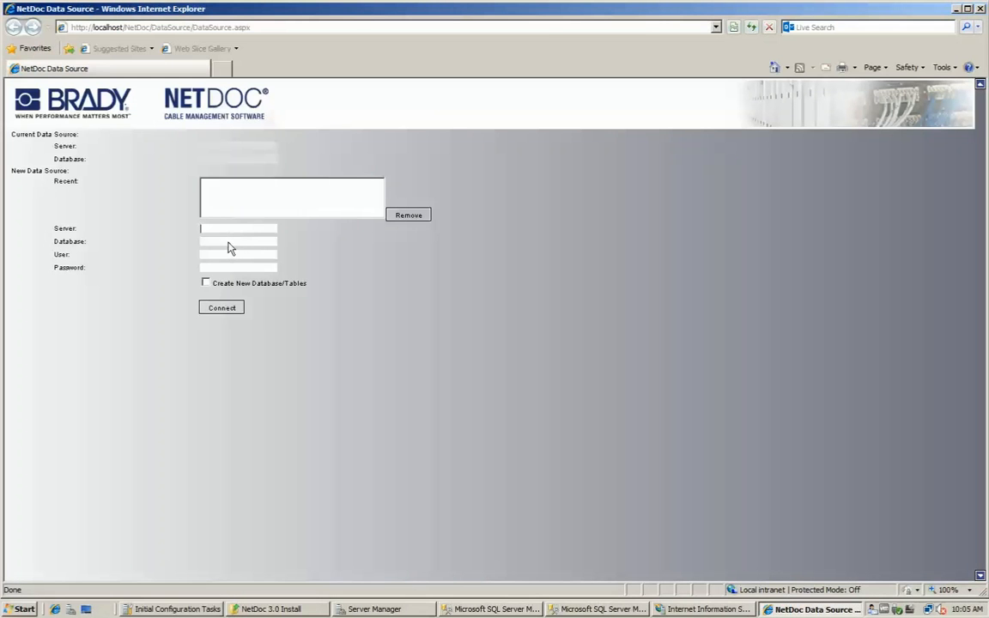
Connect to server NETDOCSERVER08, creating the new DemoNetDoc database and tables.
text(NETDOCSERVER08)
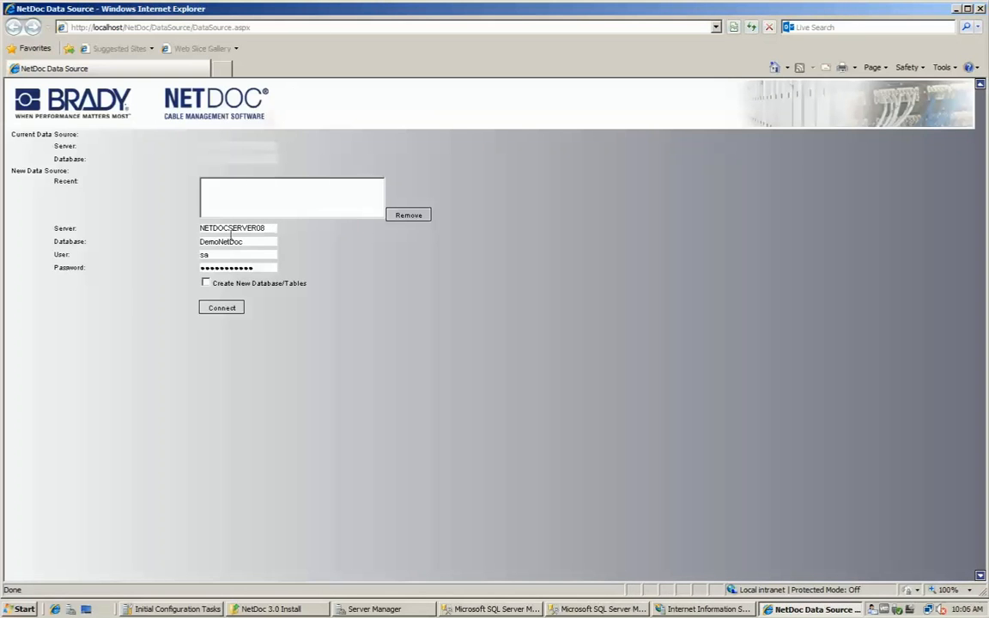
click(205, 282)
click(221, 308)
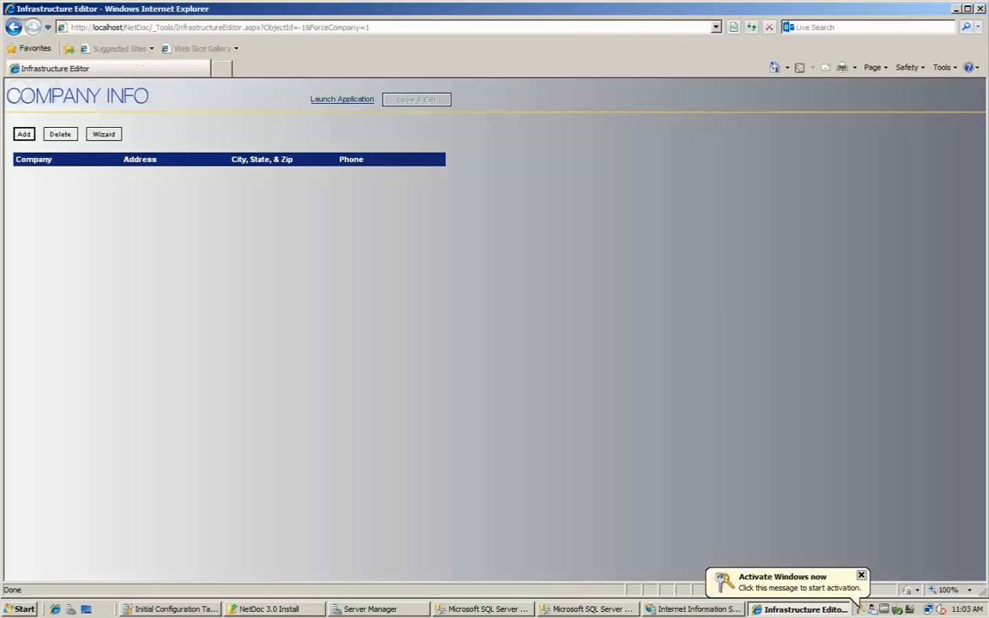
Check Internet Explorer's version information, then close the browser settings unchanged.
click(973, 69)
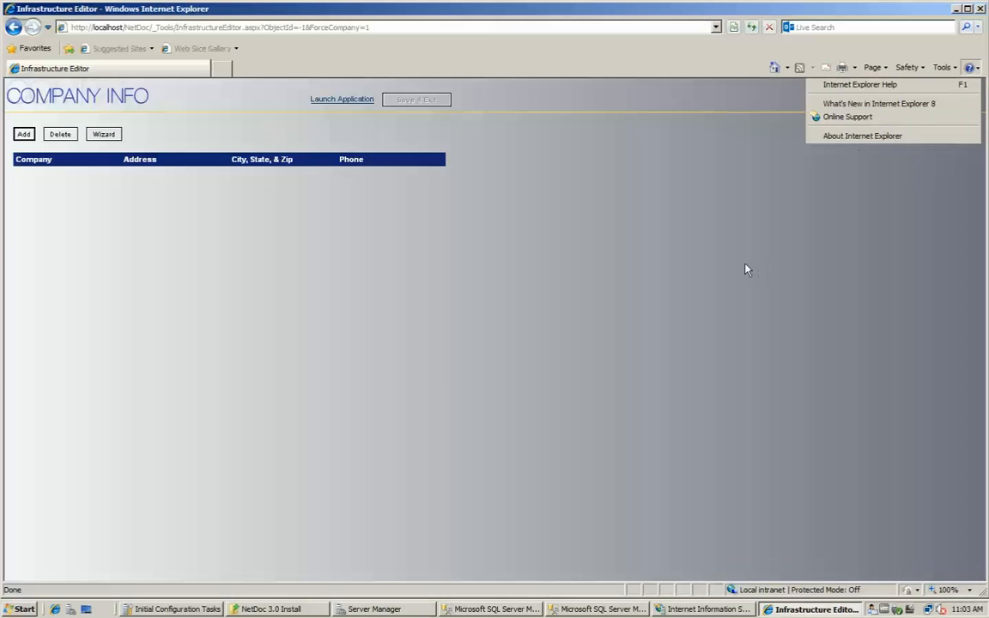
click(862, 136)
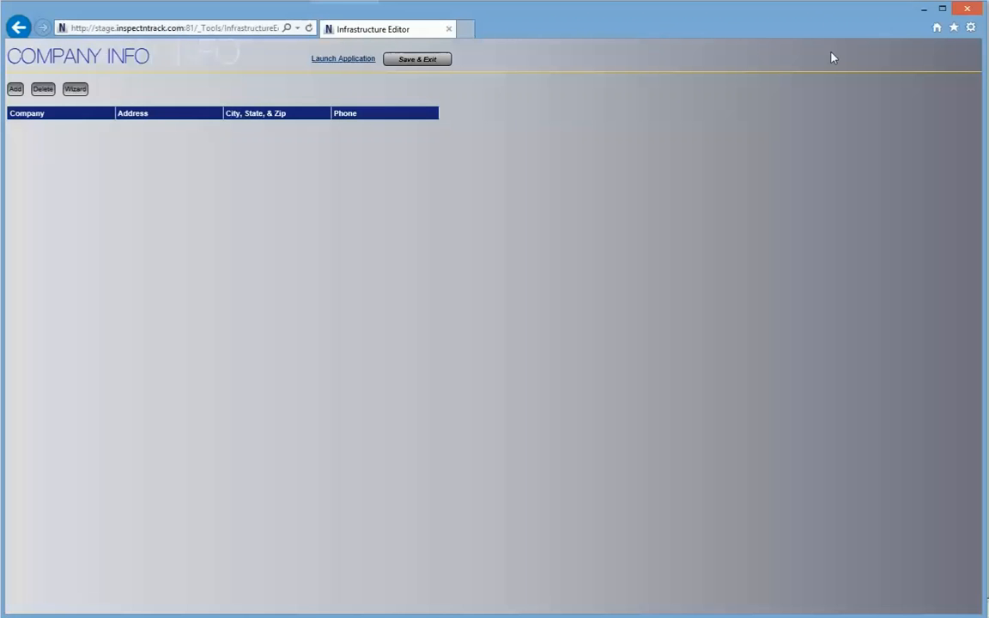
click(973, 30)
click(888, 244)
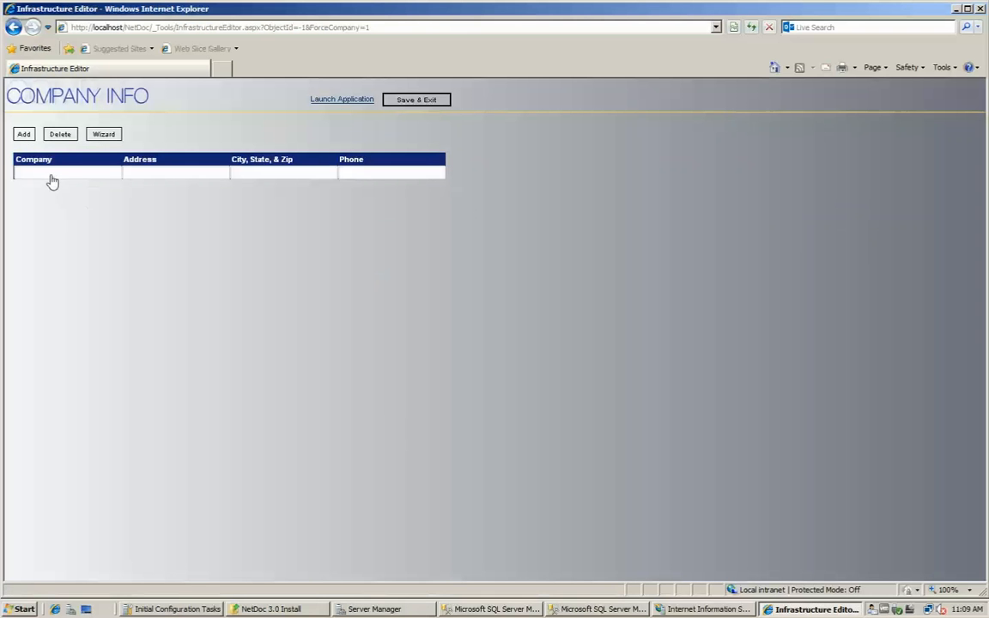
Save company Brady Corporation with its phone number and launch the main NetDoc application.
text(Brady Corporation)
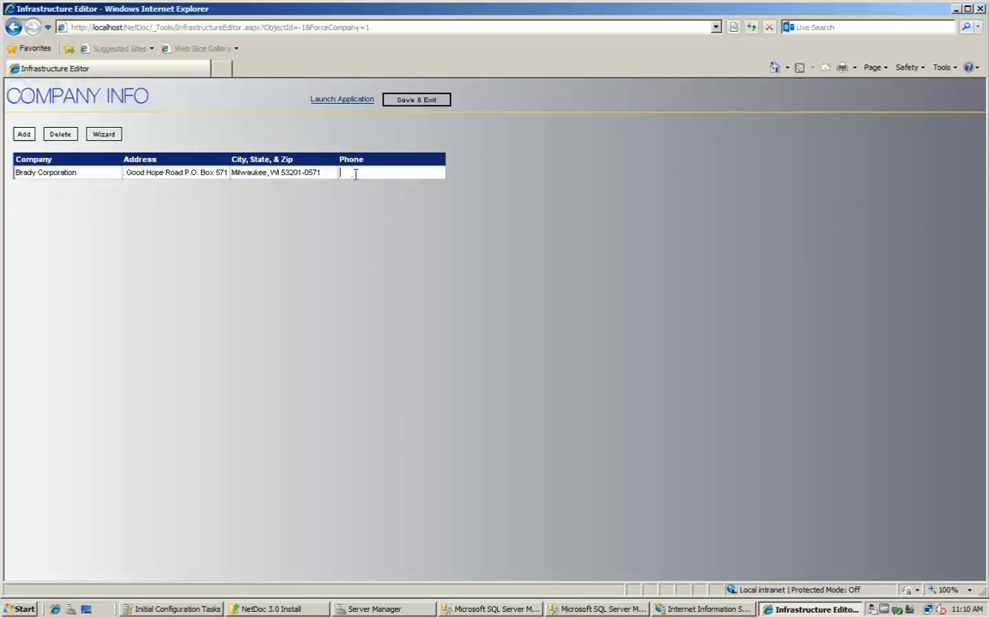
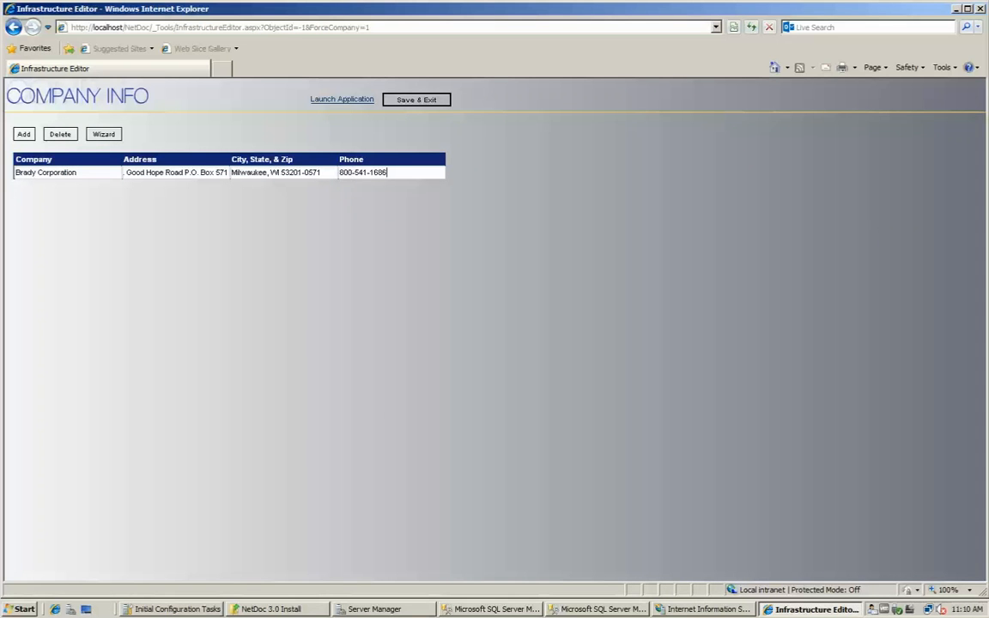
click(429, 101)
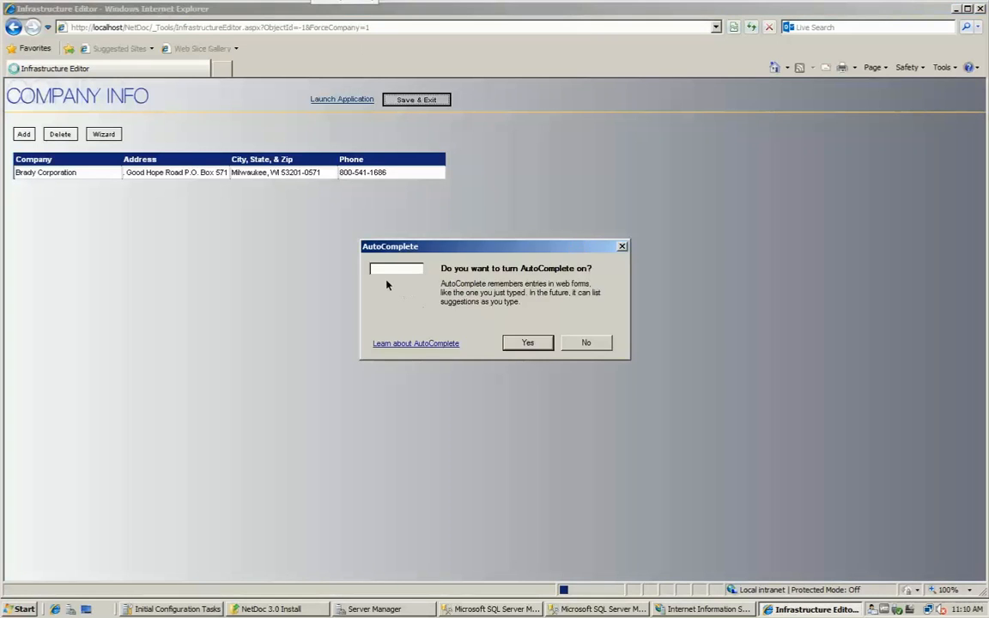
key(Return)
click(342, 101)
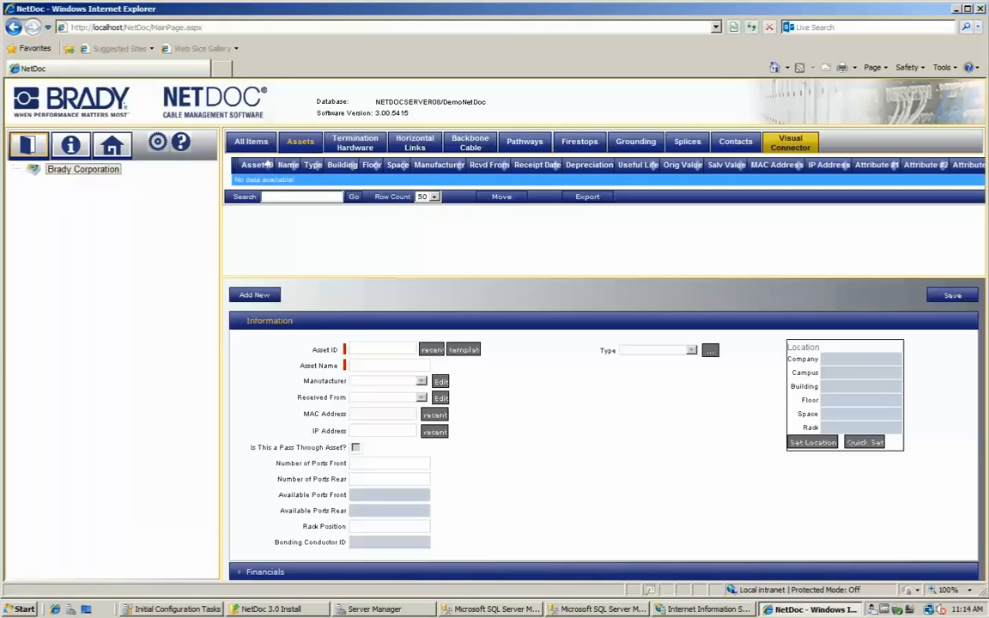
click(79, 150)
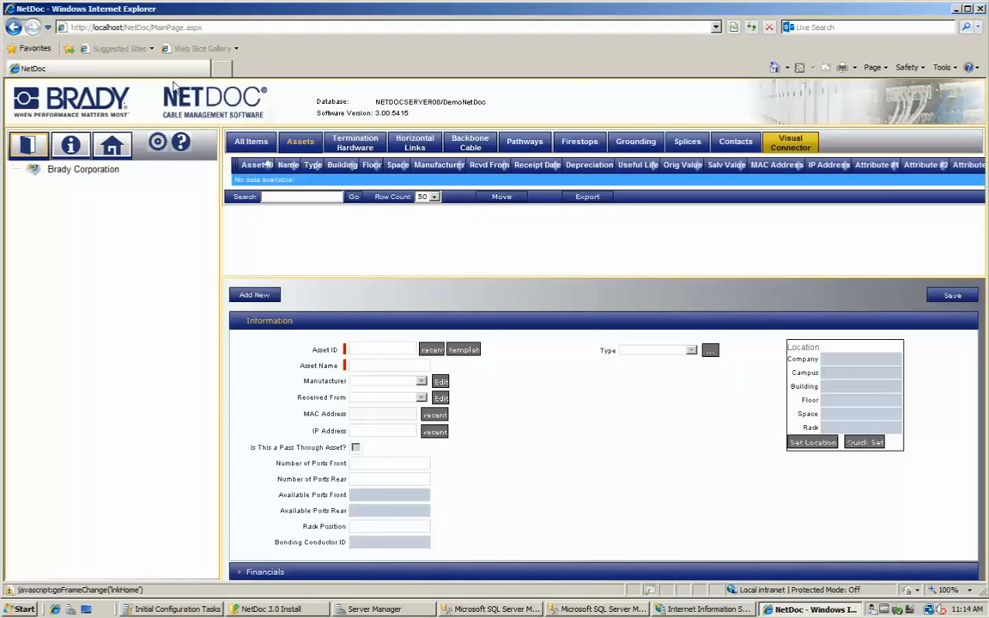
Add space WA01 to Floor 01 as a Work Area with TR type Termination Point.
click(78, 170)
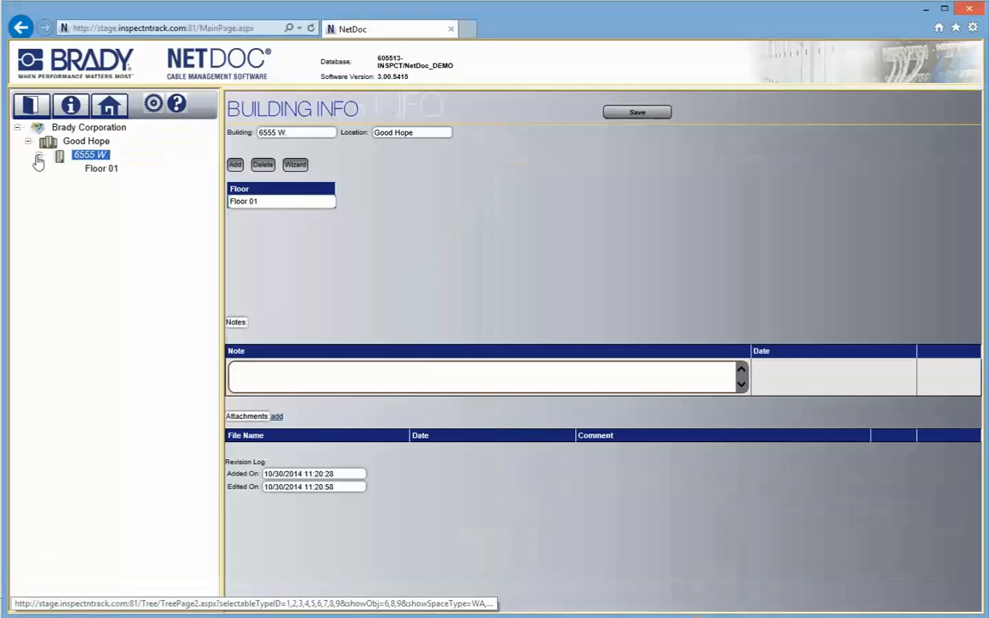
click(96, 171)
click(235, 165)
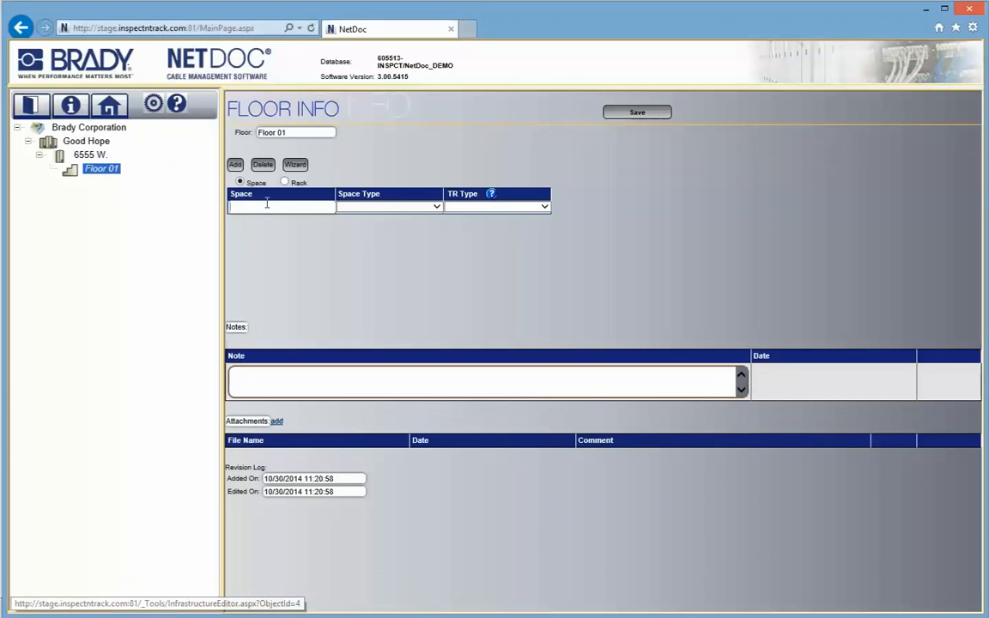
click(439, 209)
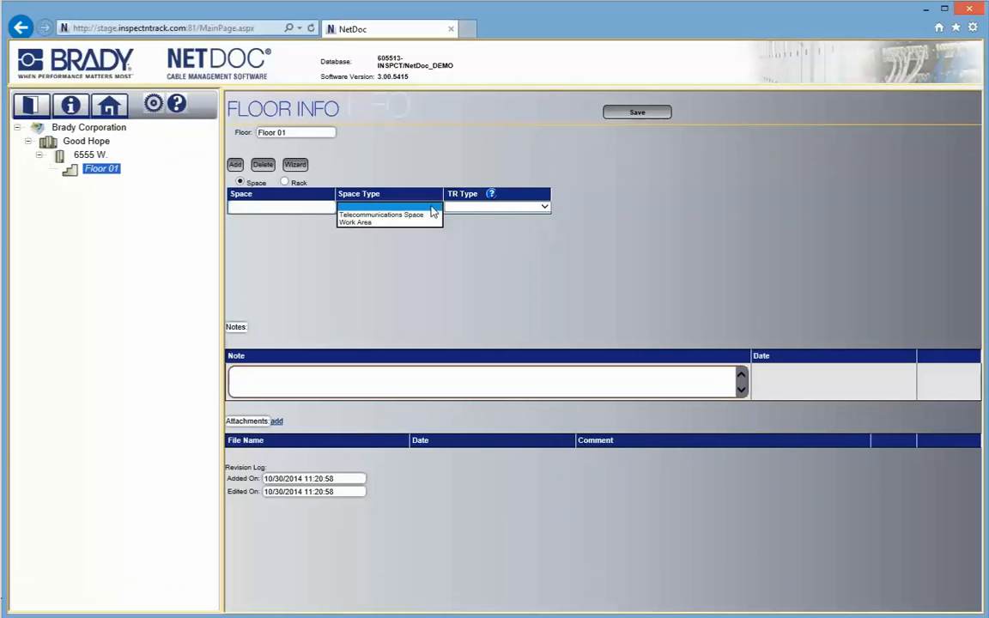
click(419, 223)
click(526, 208)
click(514, 214)
click(293, 208)
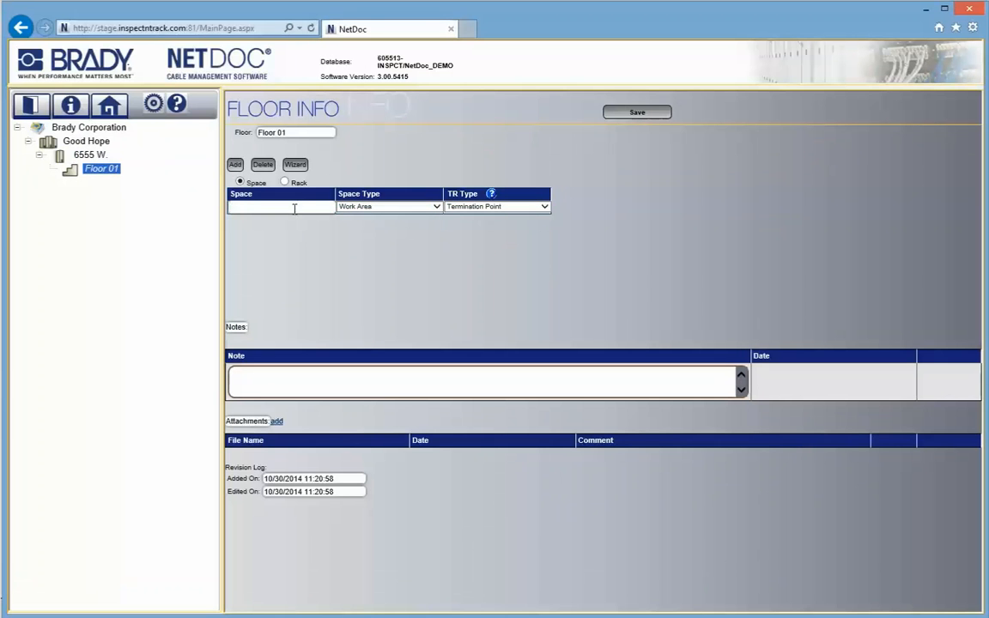
text(WA01)
click(637, 113)
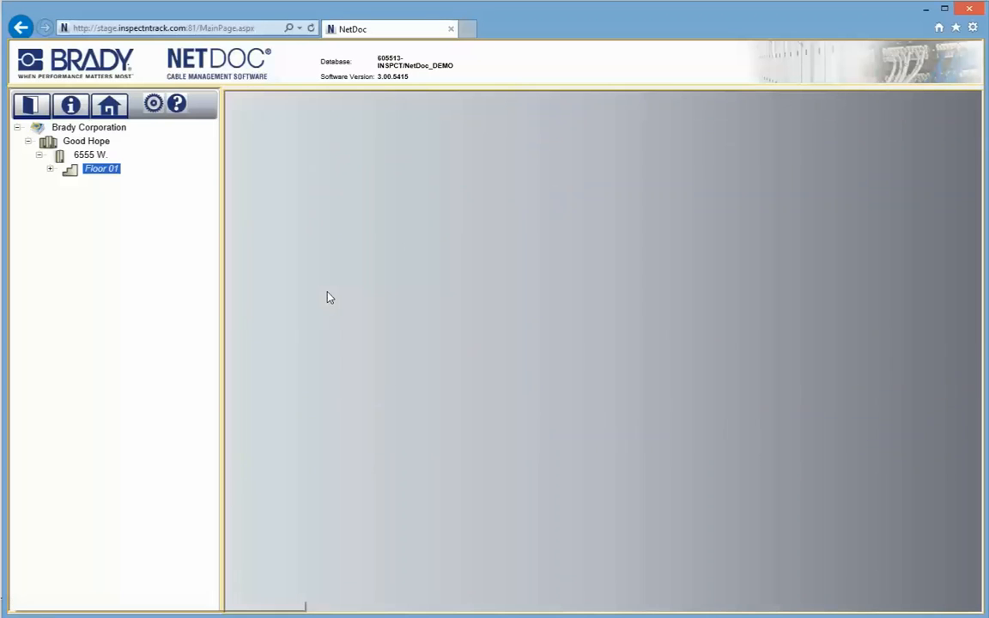
Add space WA02 as another Work Area with TR type Termination Point.
text(WA02)
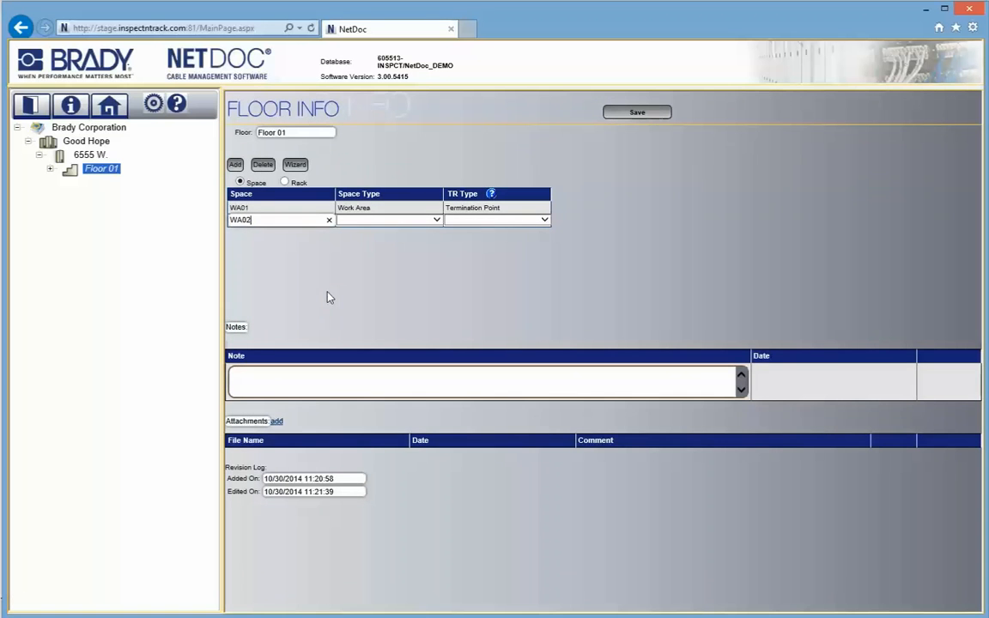
click(386, 220)
click(382, 236)
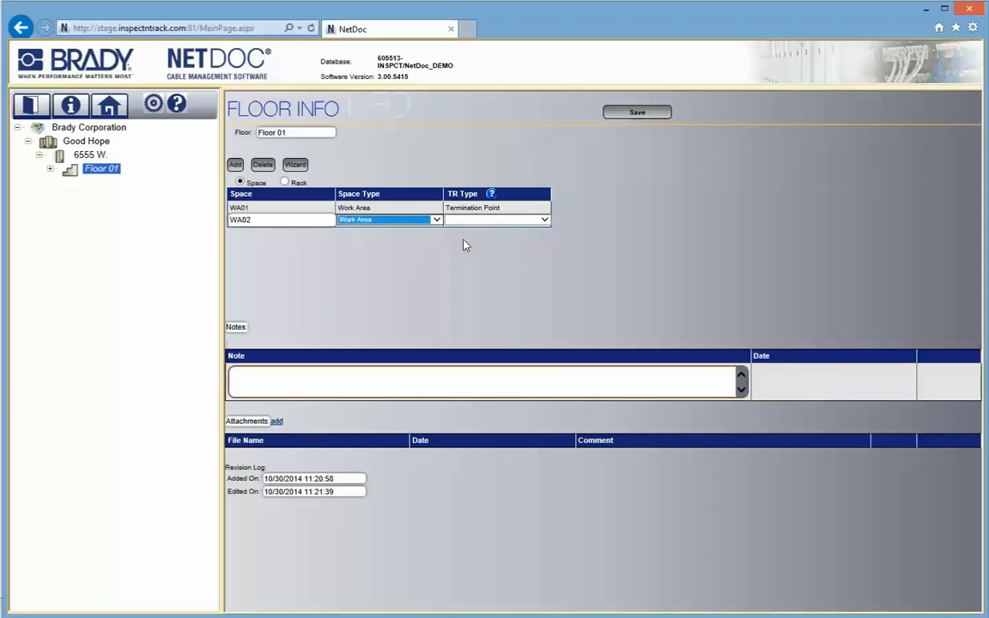
click(542, 223)
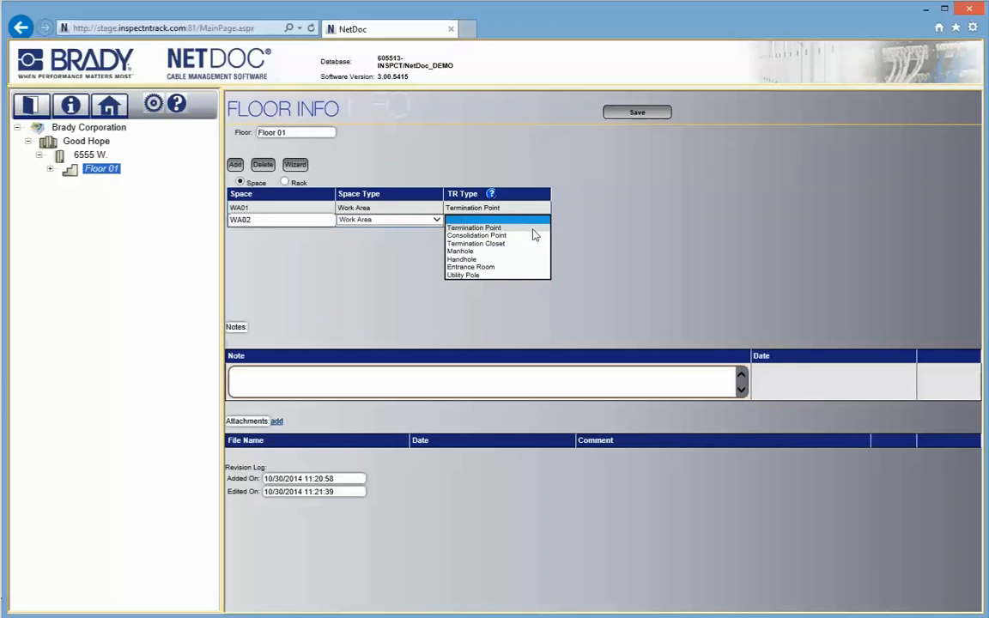
click(532, 229)
click(631, 113)
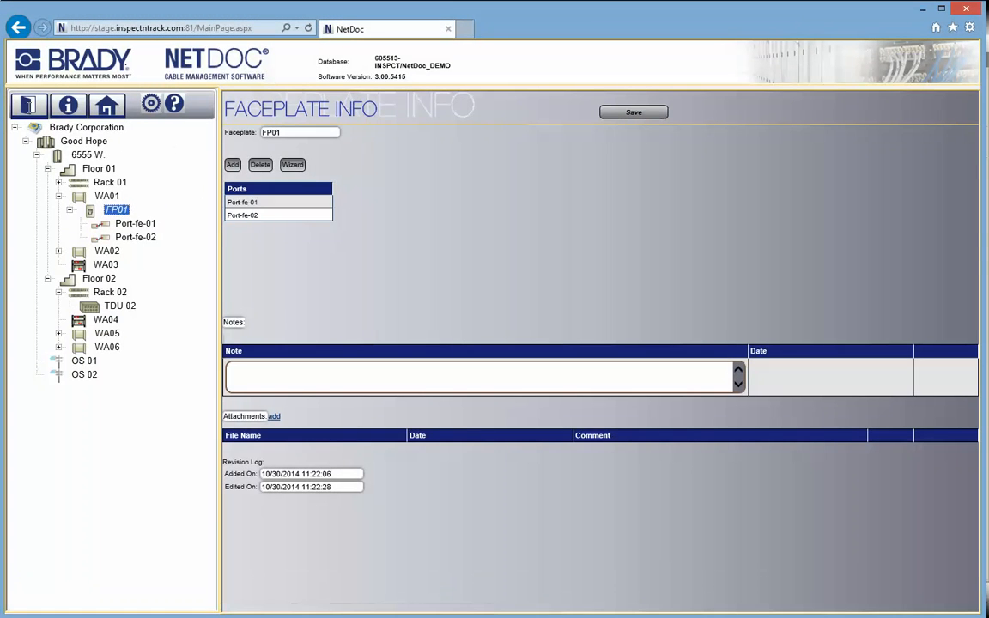
Add a new Computer asset PC-01 at port Port-fe-01 and enter its asset name.
click(117, 210)
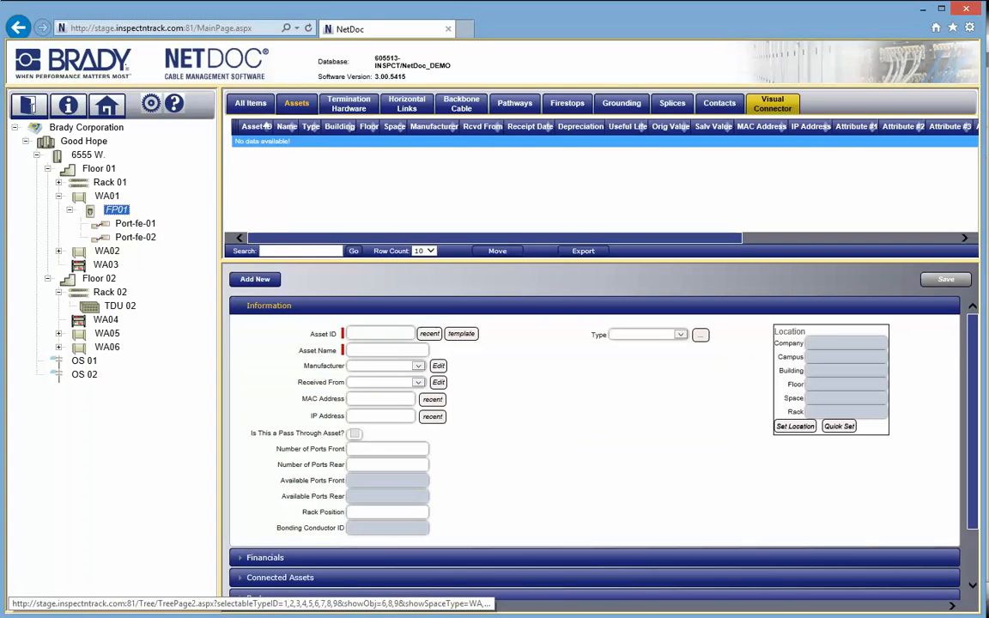
click(140, 225)
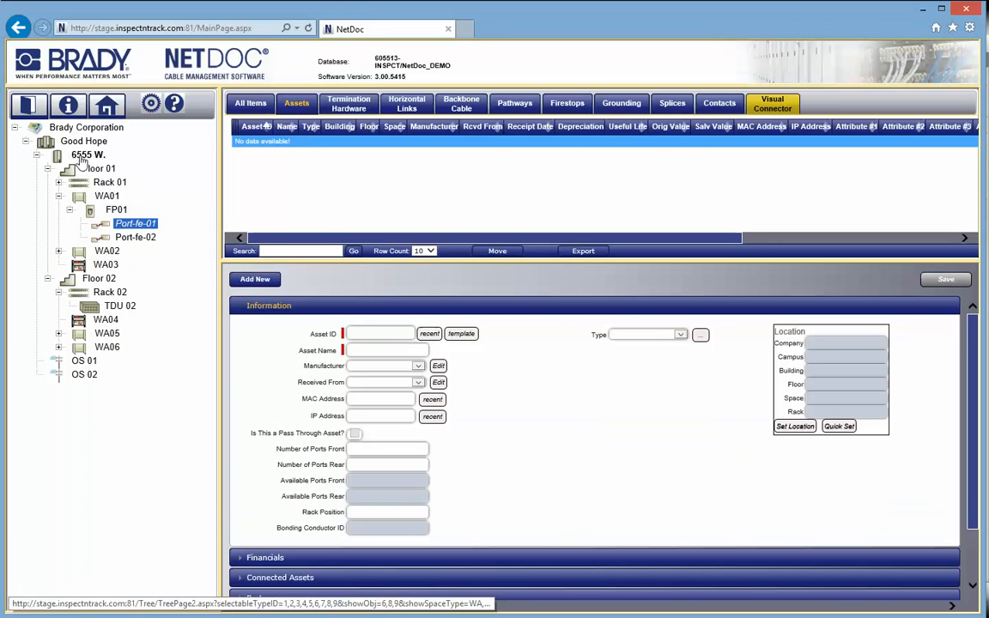
click(271, 284)
click(696, 335)
click(678, 343)
click(367, 332)
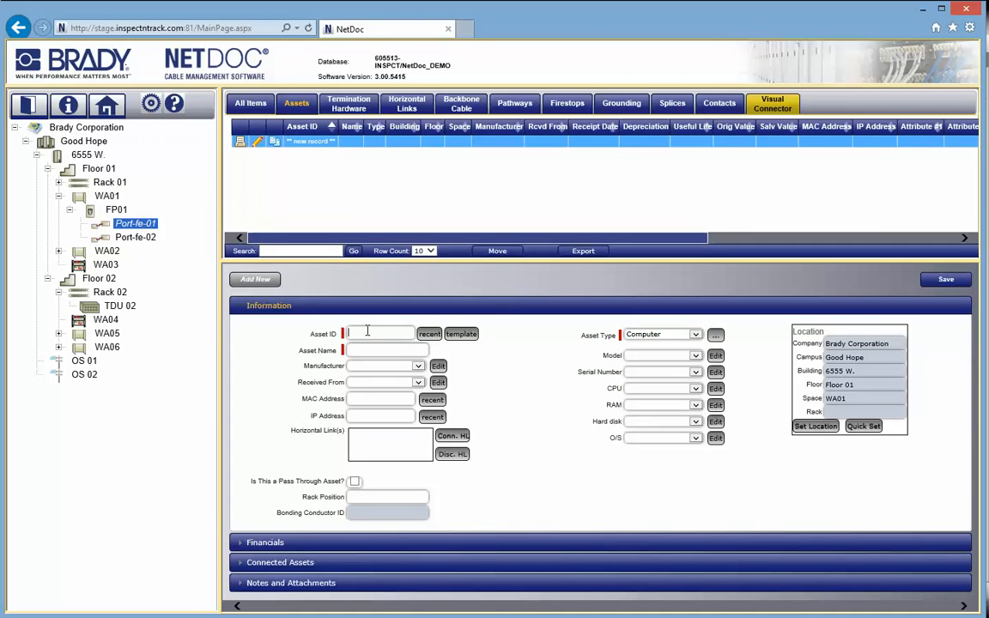
text(PC-01)
text(John Doe's Computer)
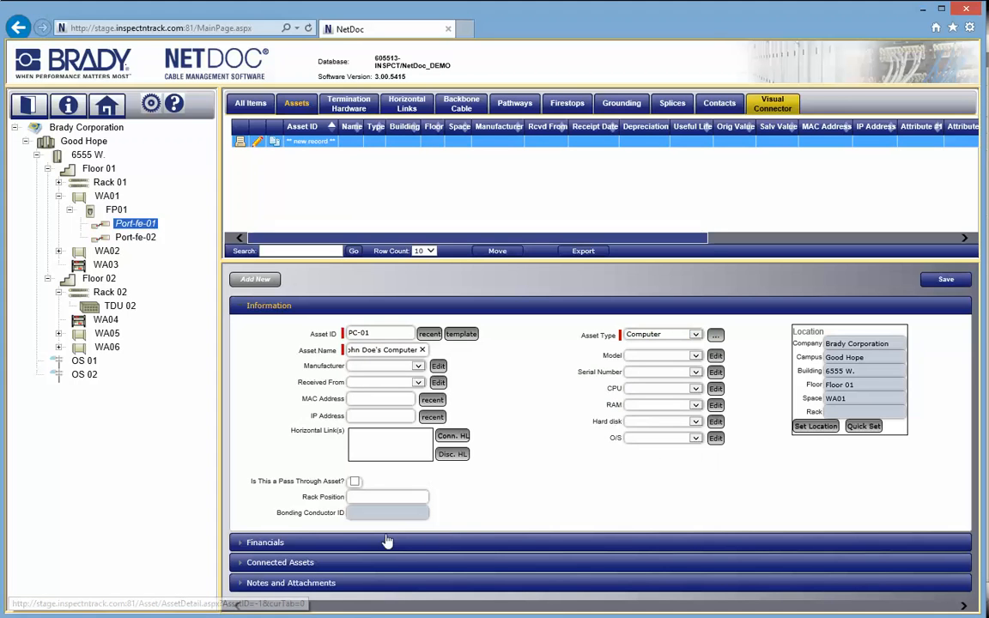